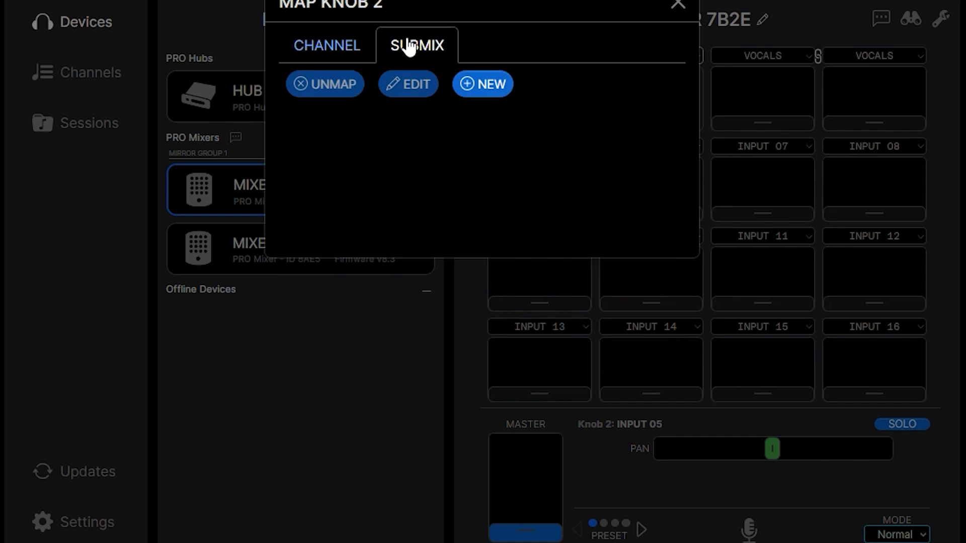
Create a new submix on knob 2, removing the mixer from its group, and add GUITAR with its volume raised to about 70%
left_click(484, 84)
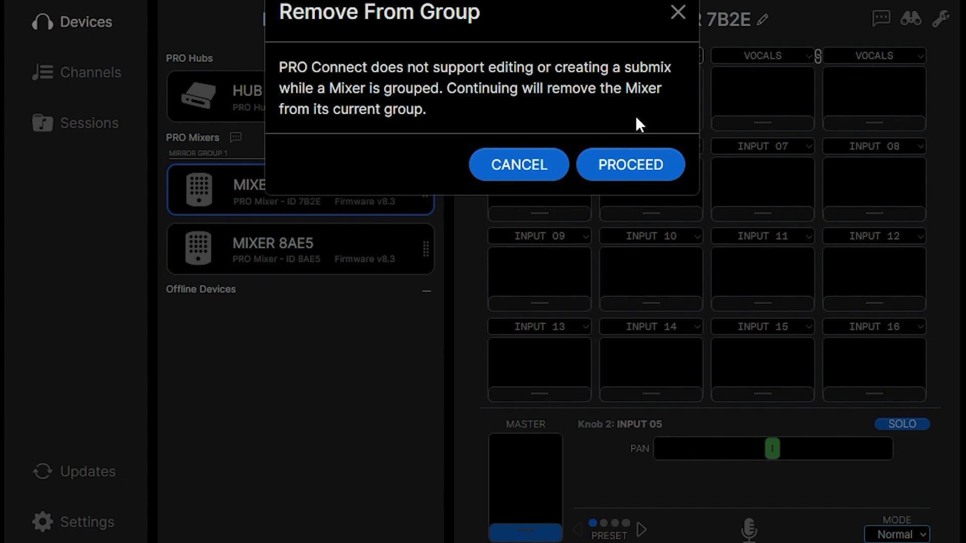
left_click(635, 165)
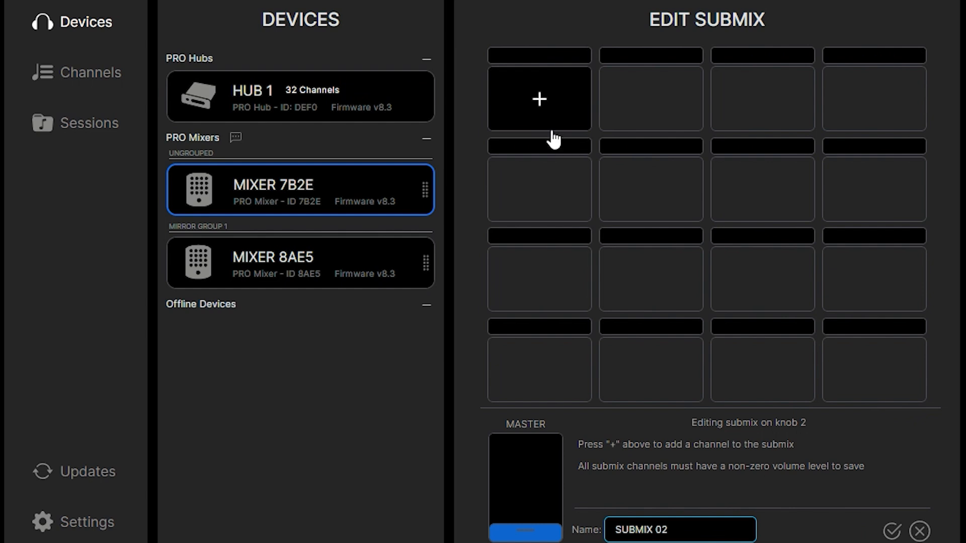
left_click(546, 103)
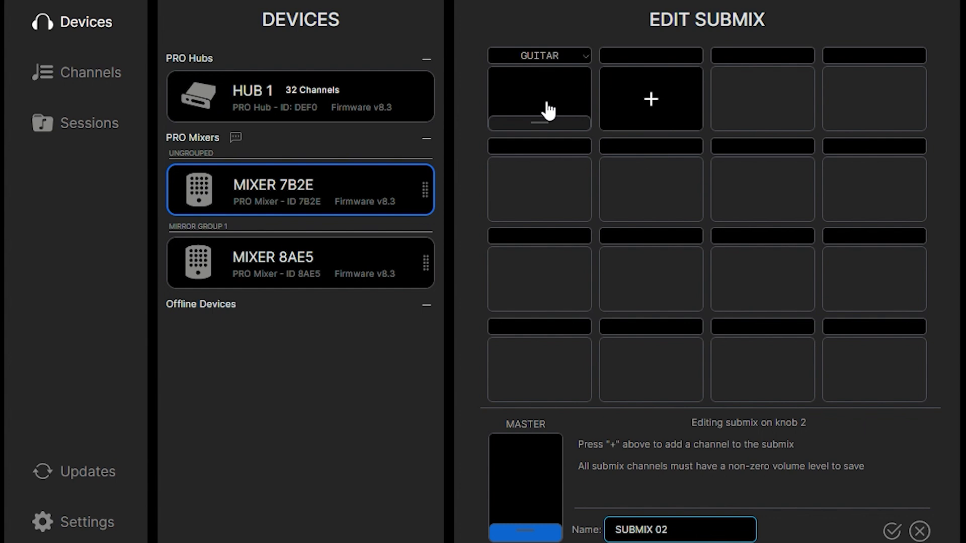
scroll(548, 109, "up", 10)
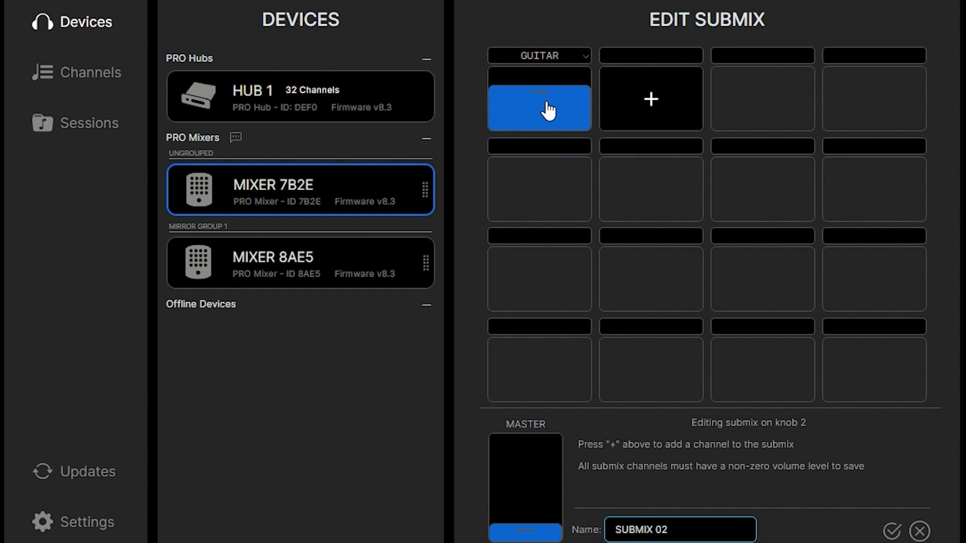
Add BASS as the submix's second channel, bring its volume back down to zero and try to save
left_click(648, 99)
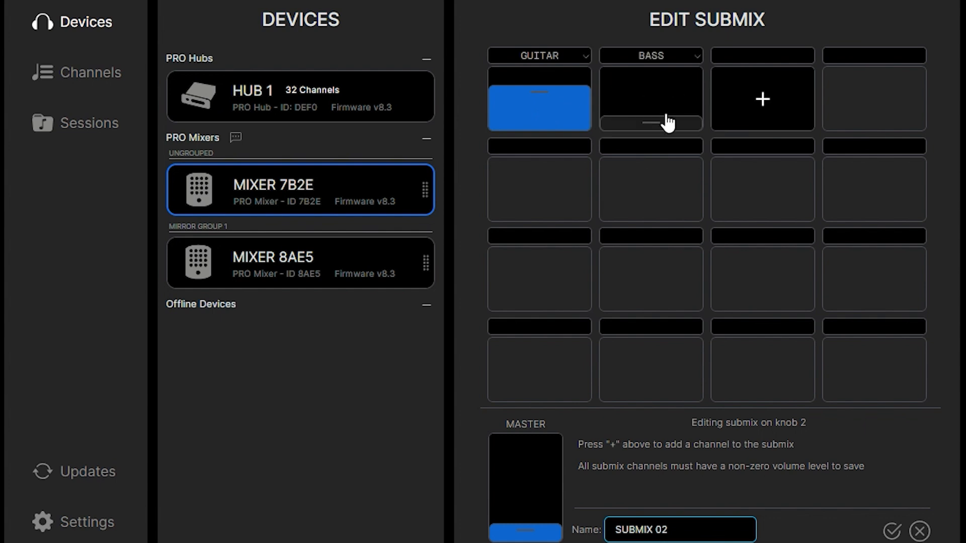
left_click_drag(666, 115, 663, 96)
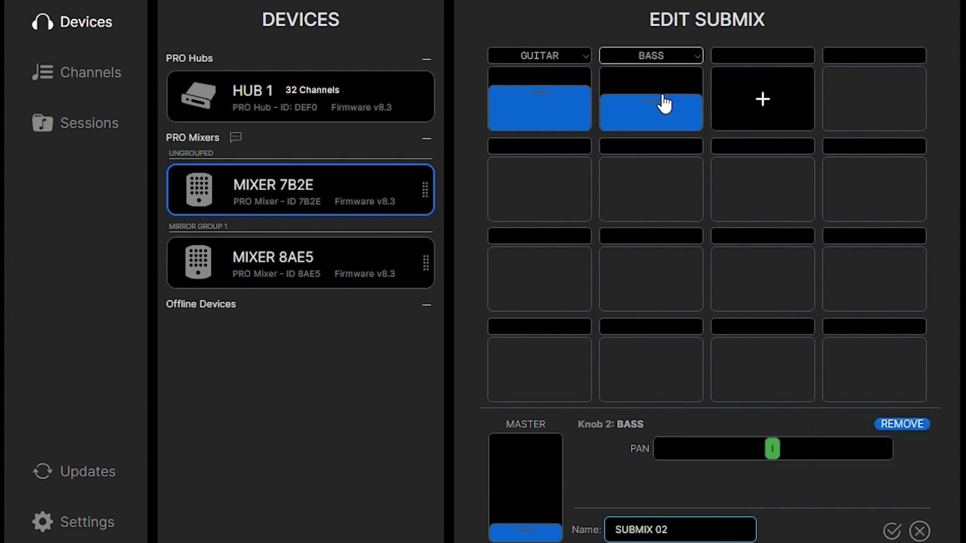
scroll(663, 98, "down", 1)
left_click_drag(664, 103, 653, 131)
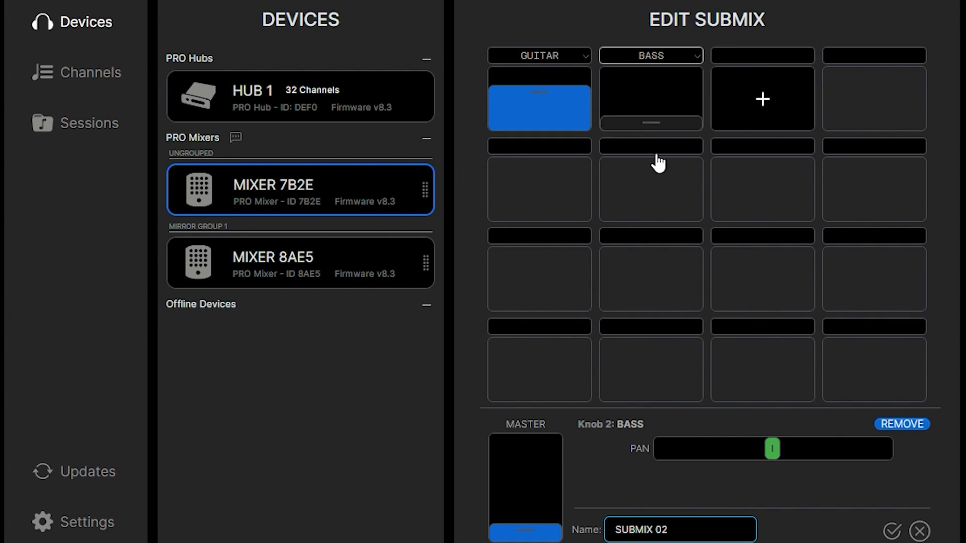
left_click(890, 530)
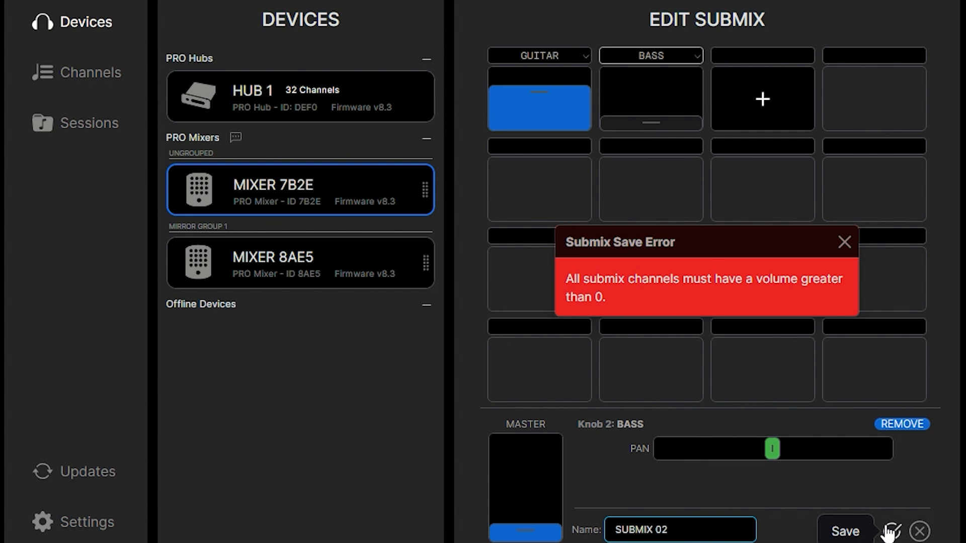
left_click(844, 242)
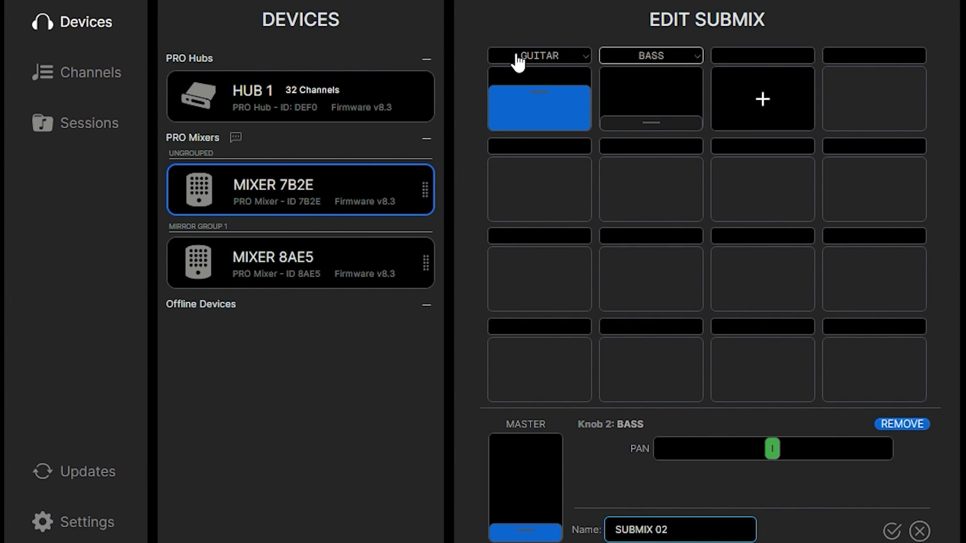
Replace BASS with VOCALS on the submix's second knob, raise its volume to about halfway and save the submix
left_click(669, 55)
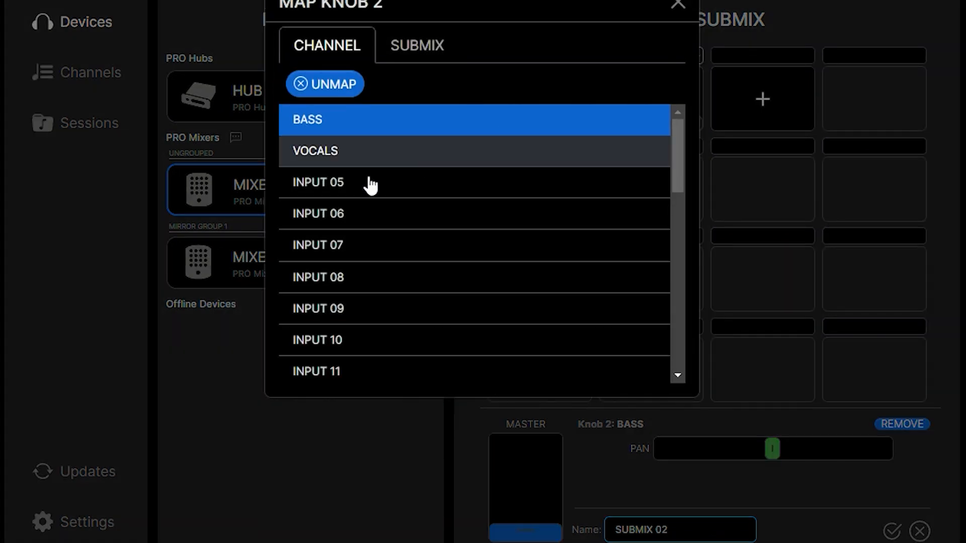
left_click(337, 152)
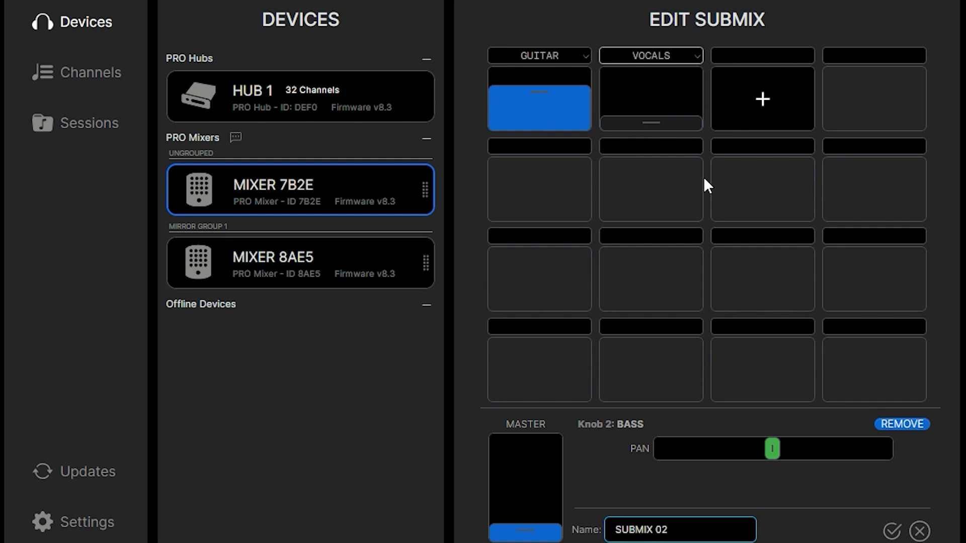
left_click_drag(647, 129, 648, 101)
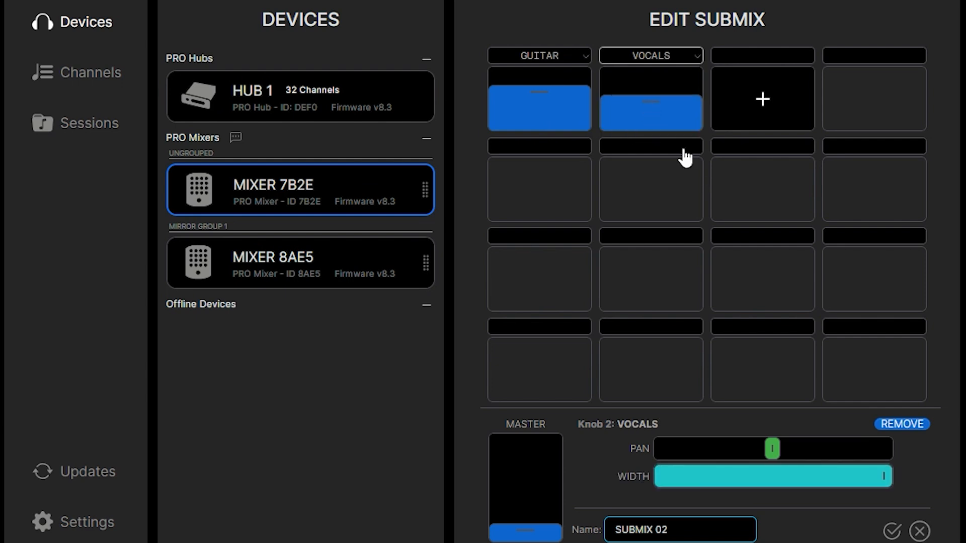
left_click(891, 531)
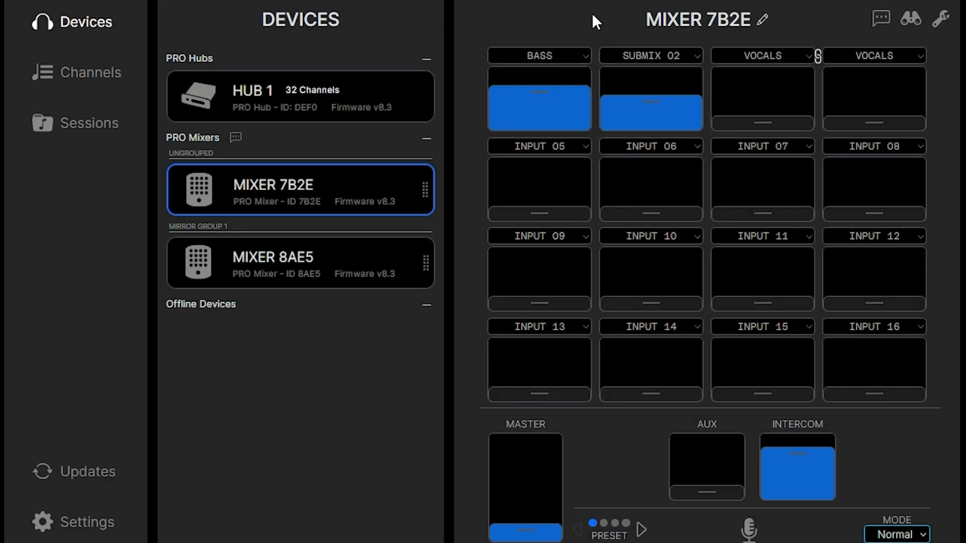
Reopen the submix on knob 2 for editing and rename it MY SUBMX
left_click(690, 56)
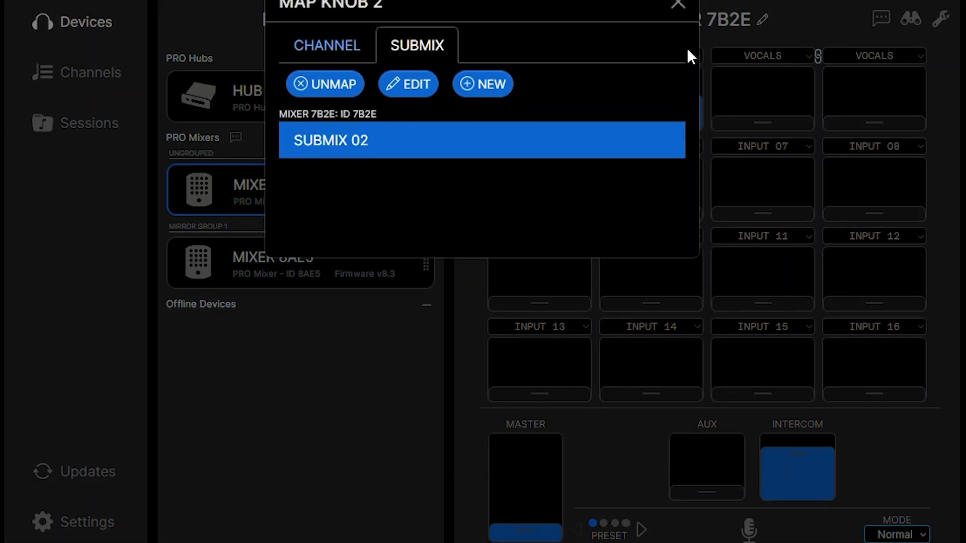
left_click(415, 93)
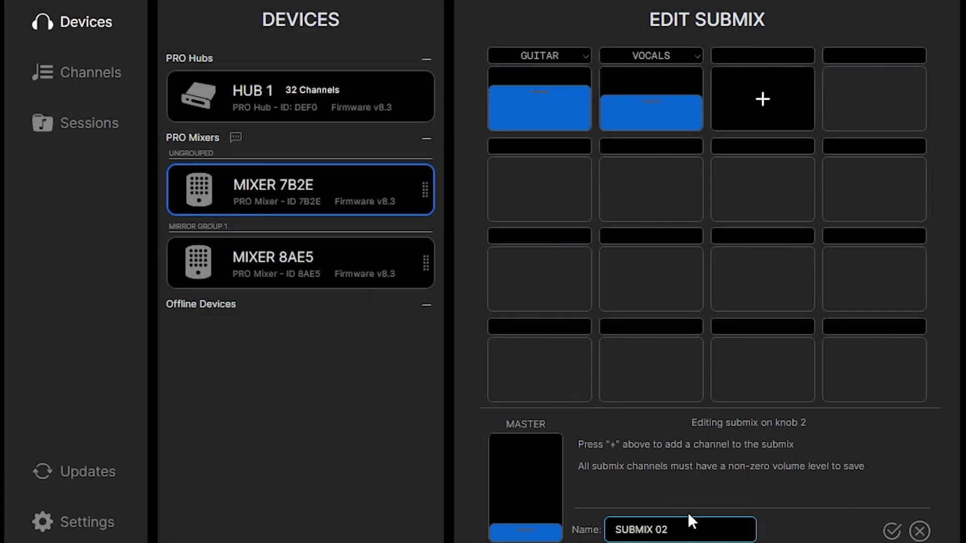
left_click_drag(681, 532, 607, 525)
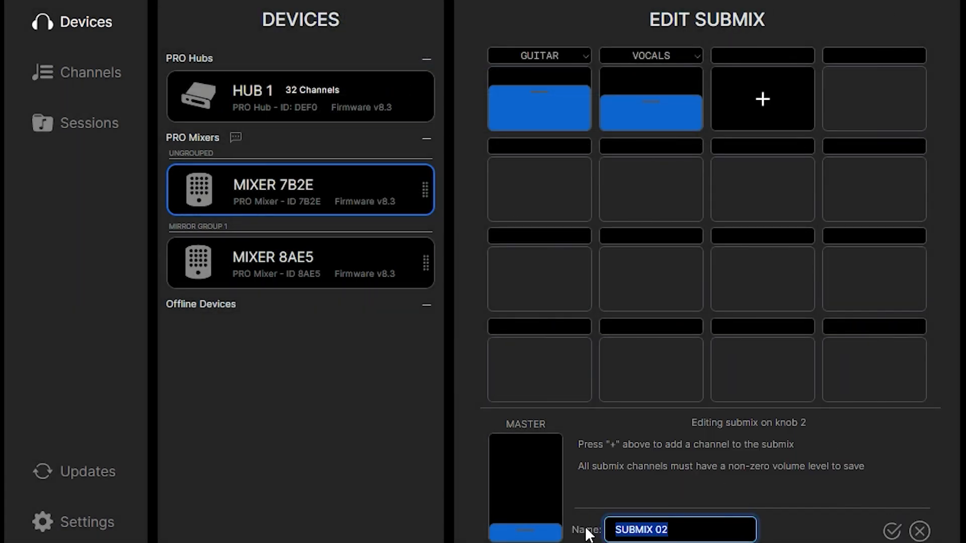
type("MY S")
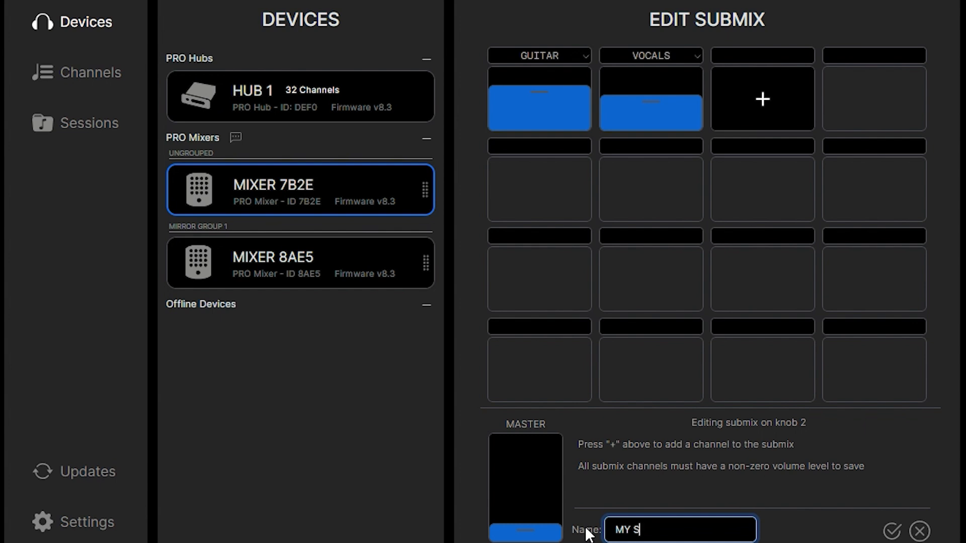
type("UBMI")
Add BASS as the submix's third channel and raise its volume to about 75%
left_click(764, 97)
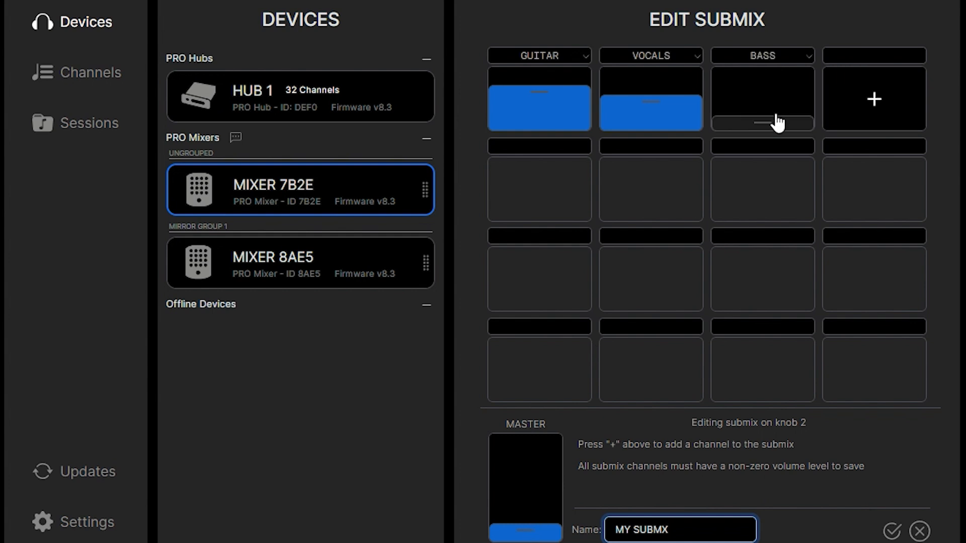
left_click_drag(778, 120, 783, 90)
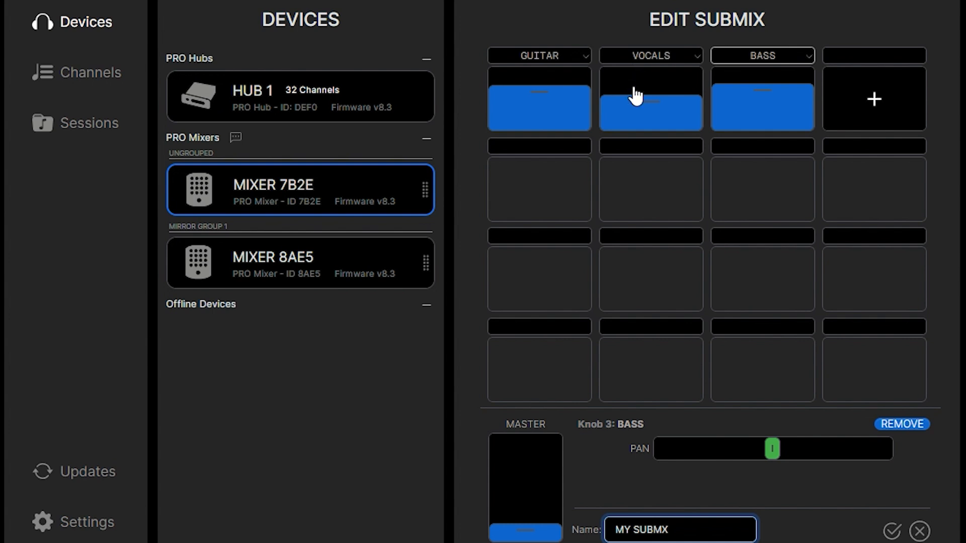
Pan the submix's VOCALS channel fully left and save the submix
left_click(634, 107)
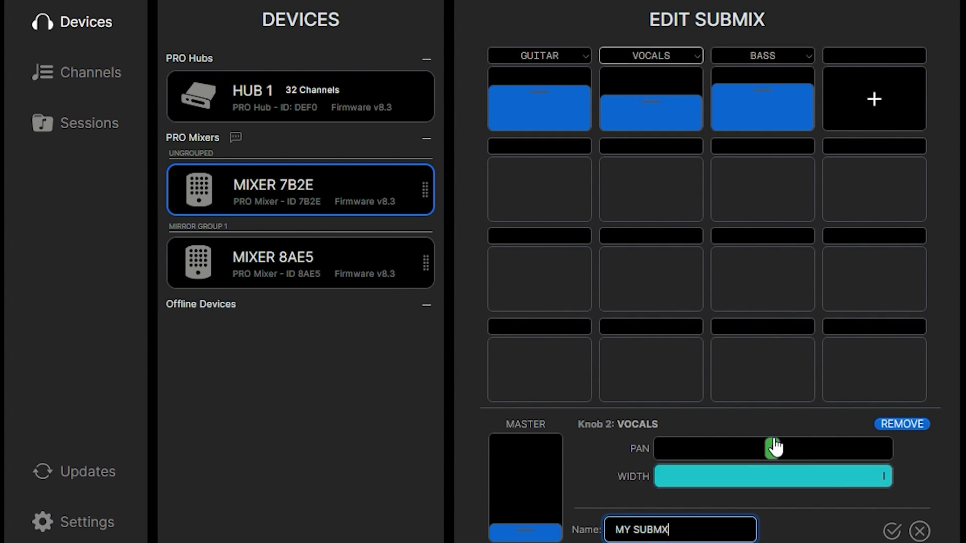
left_click_drag(772, 449, 650, 446)
left_click(891, 531)
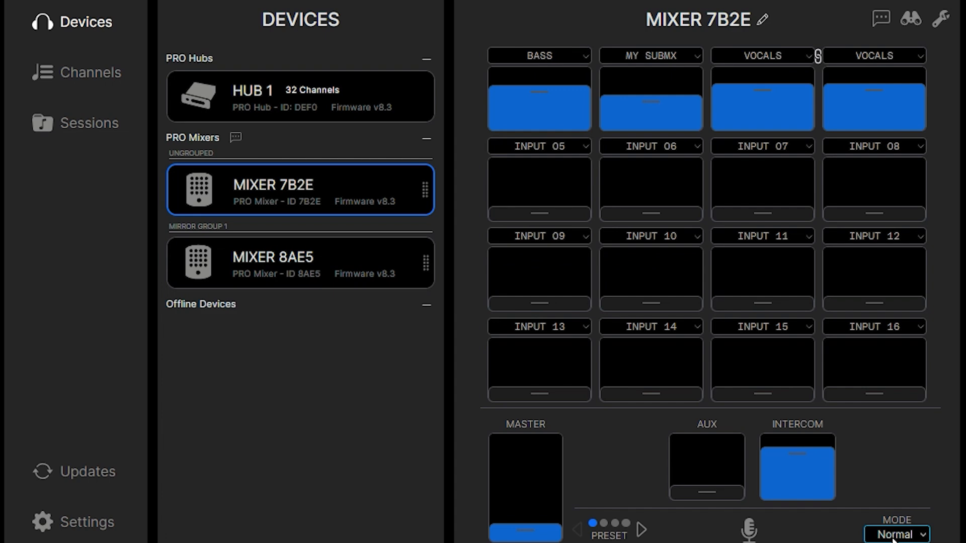
Map knob 2 to channel 2: BASS and knob 1 to channel 1: GUITAR
left_click(691, 56)
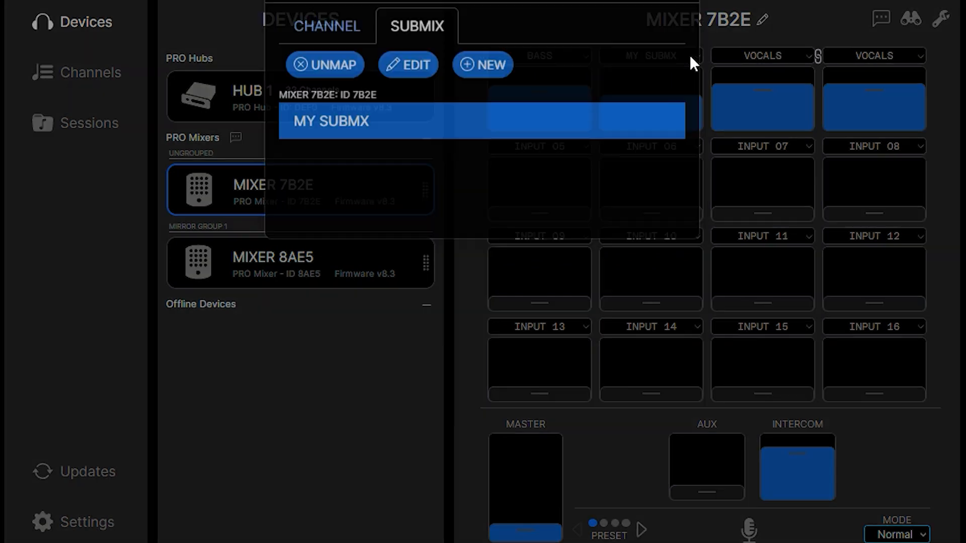
left_click(337, 49)
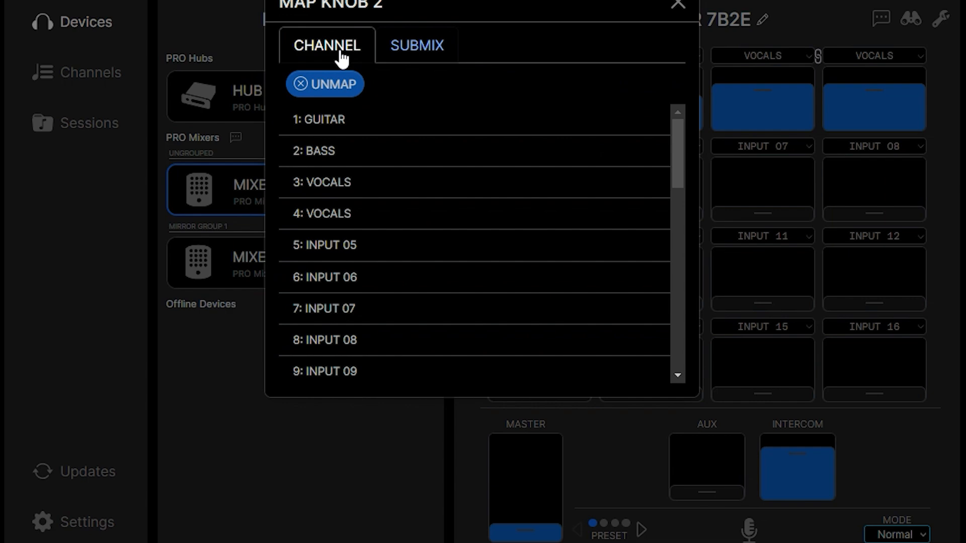
left_click(332, 159)
left_click(562, 61)
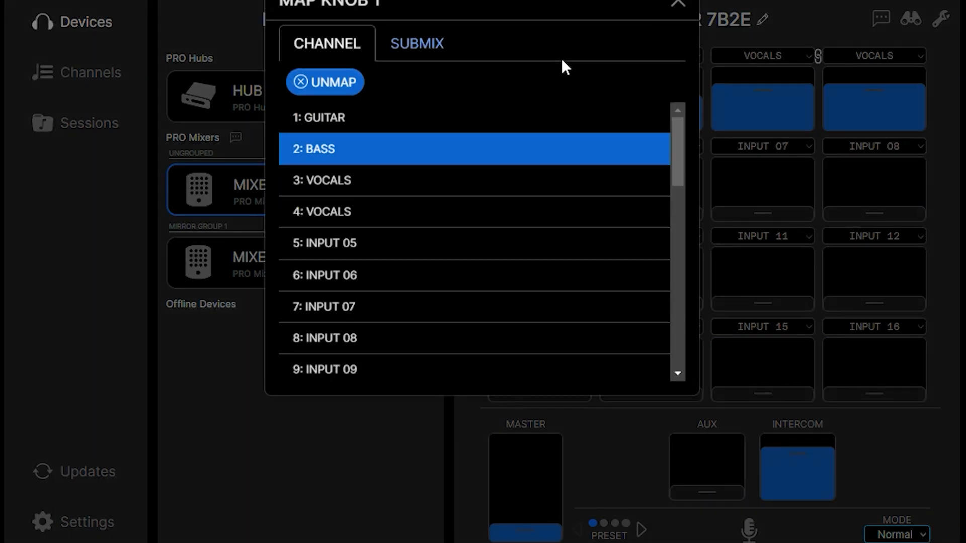
left_click(397, 123)
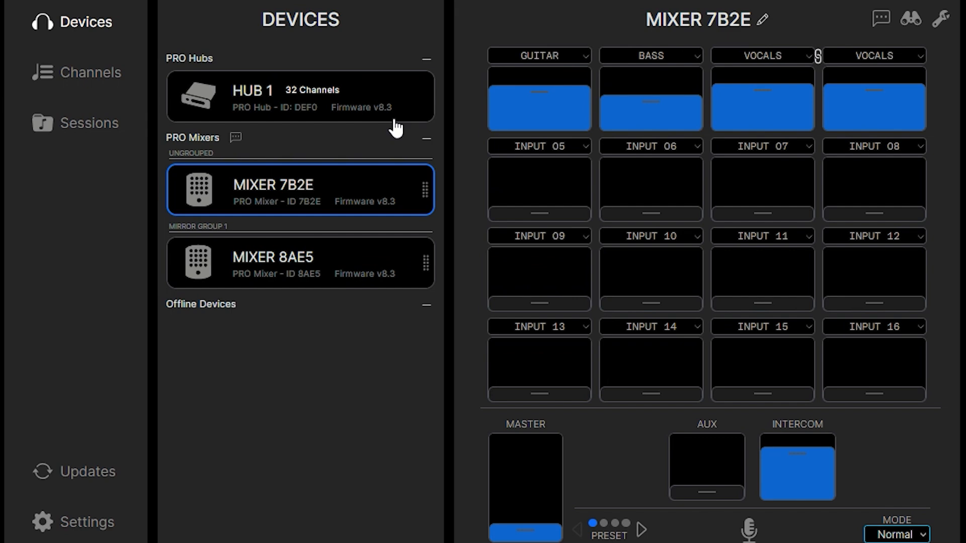
Create another submix on knob 2 containing GUITAR at about 70% volume and BASS at about half volume
left_click(677, 54)
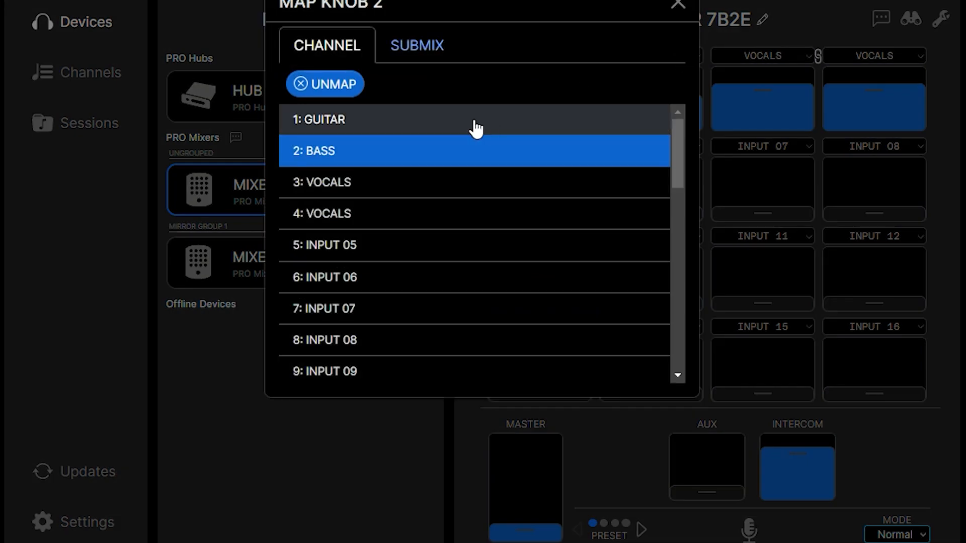
left_click(432, 57)
left_click(482, 89)
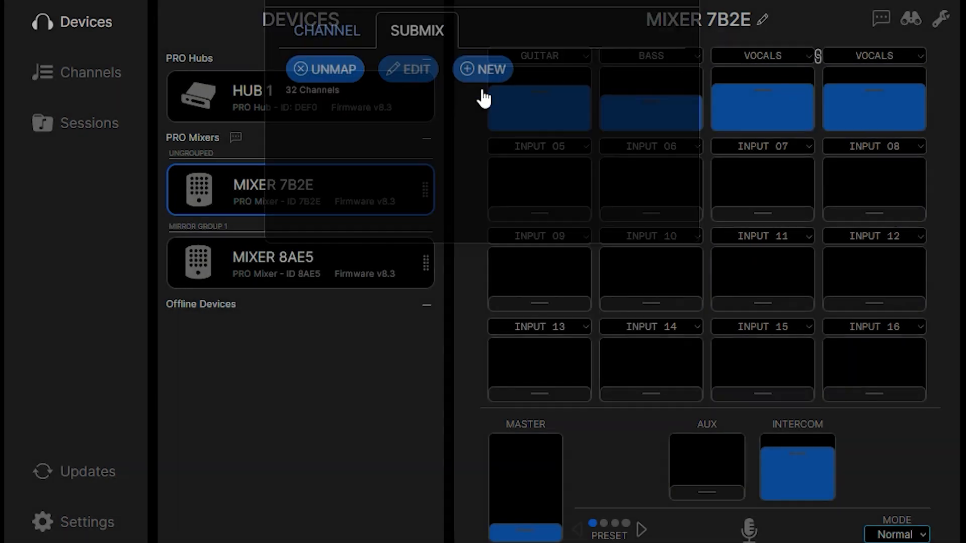
left_click(532, 103)
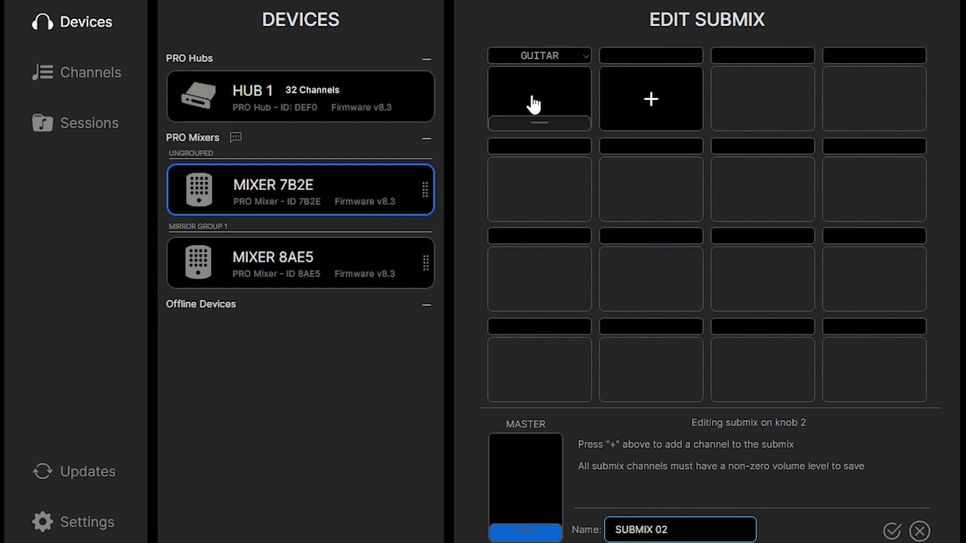
left_click_drag(552, 119, 557, 89)
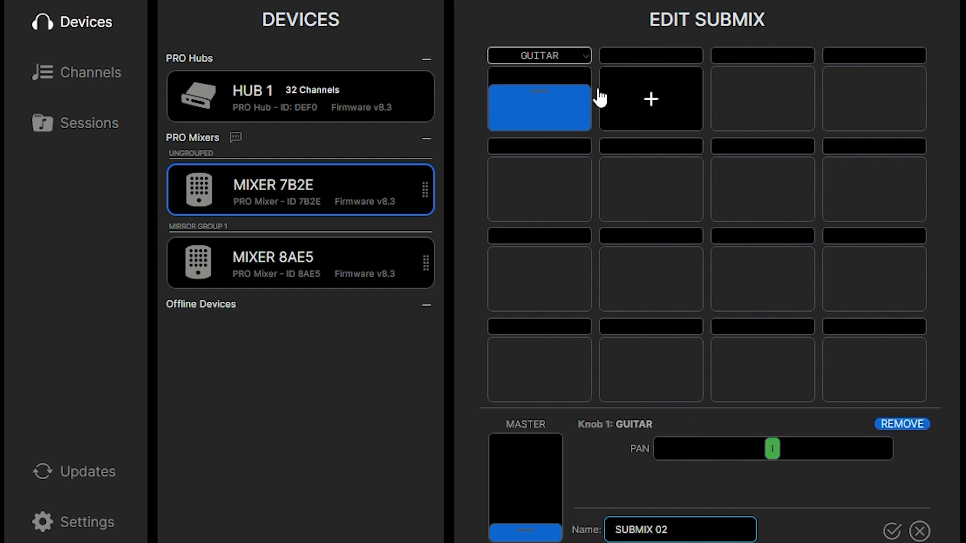
left_click(652, 98)
left_click_drag(658, 119, 661, 103)
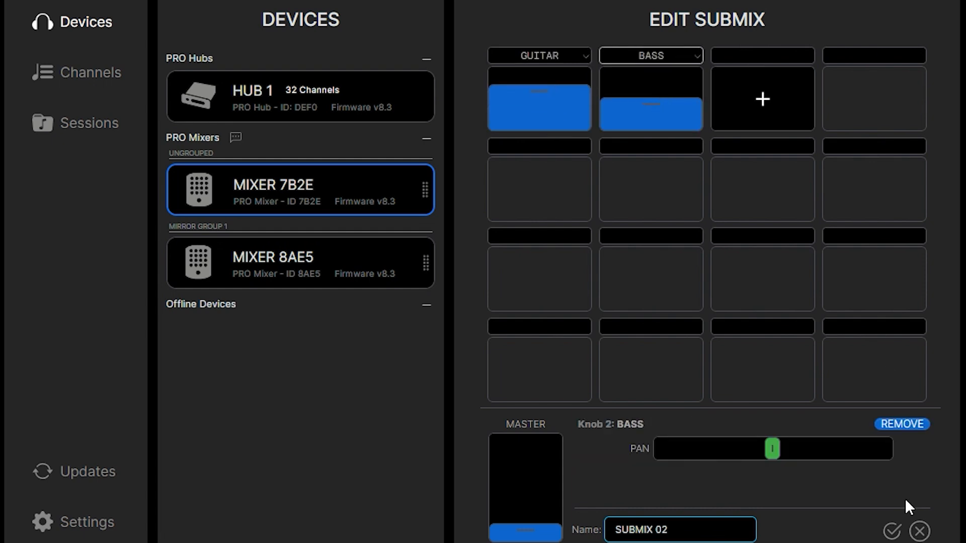
Name the new submix STRINGS and save it
triple_click(677, 532)
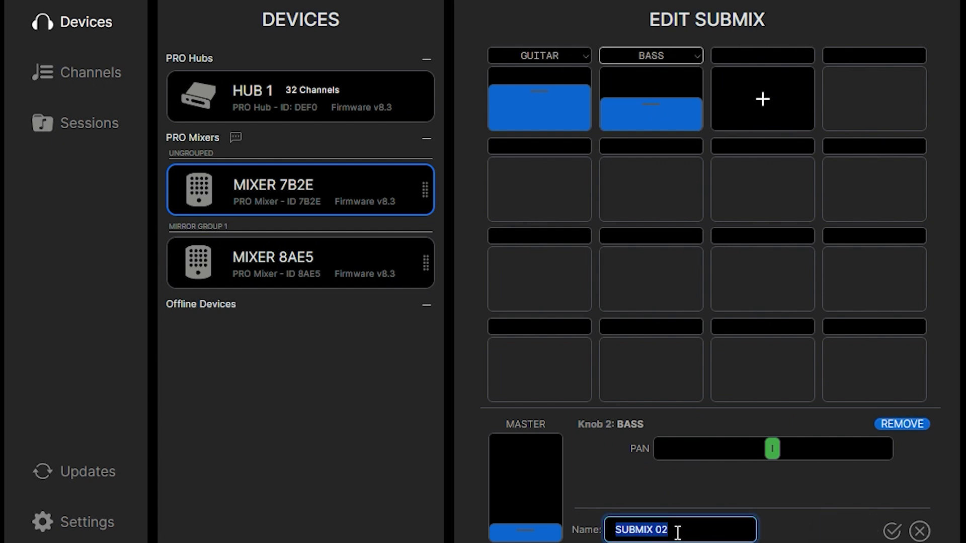
type("STRINGS")
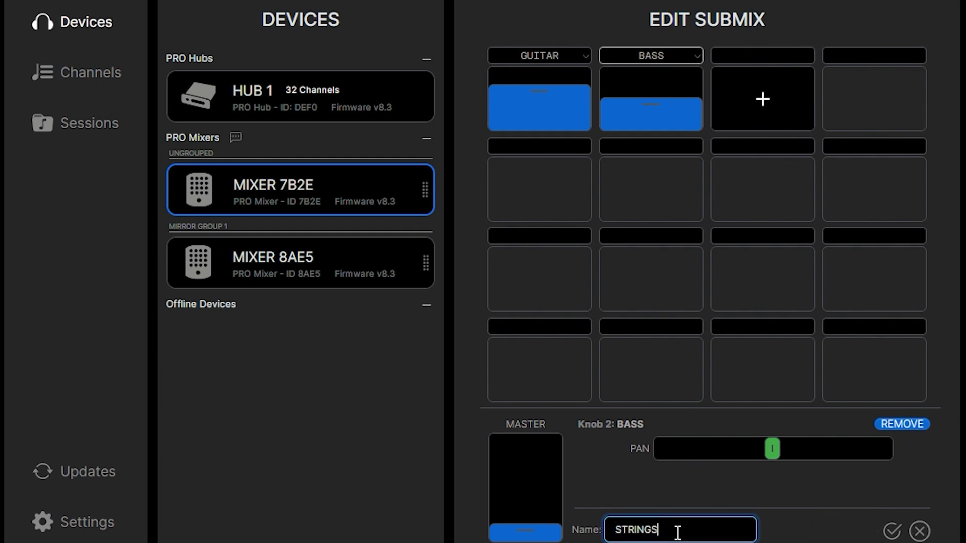
left_click(892, 529)
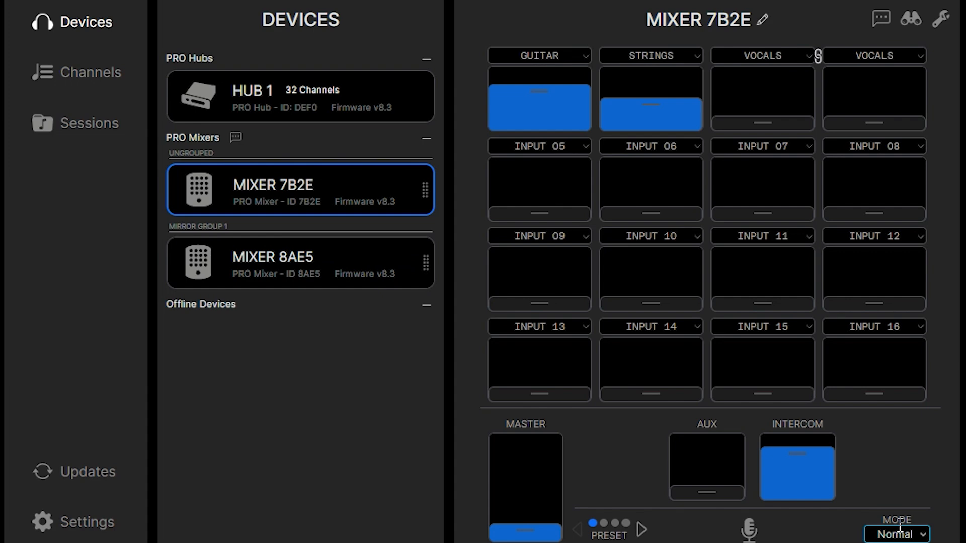
On MIXER 8AE5, map knob 2 to the STRINGS submix from MIXER 7B2E
left_click(328, 275)
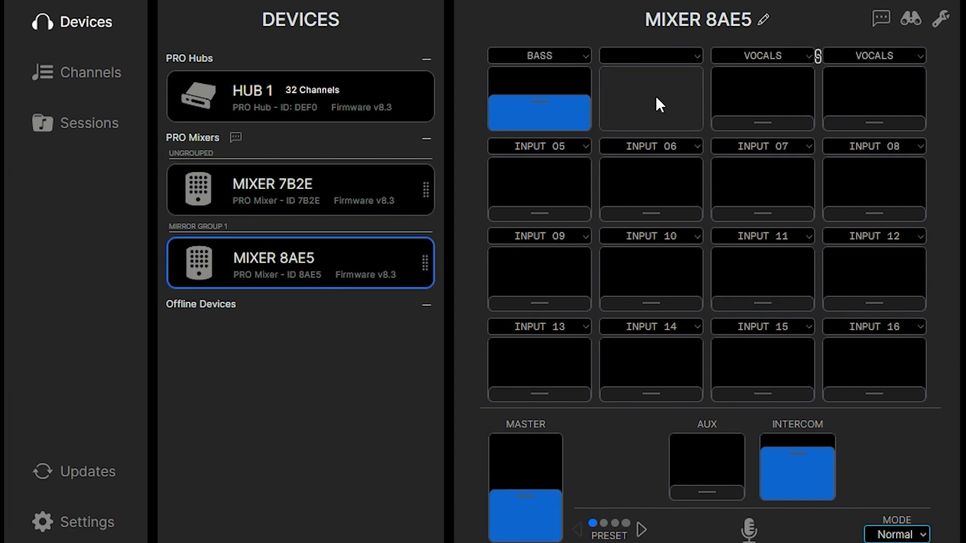
left_click(696, 57)
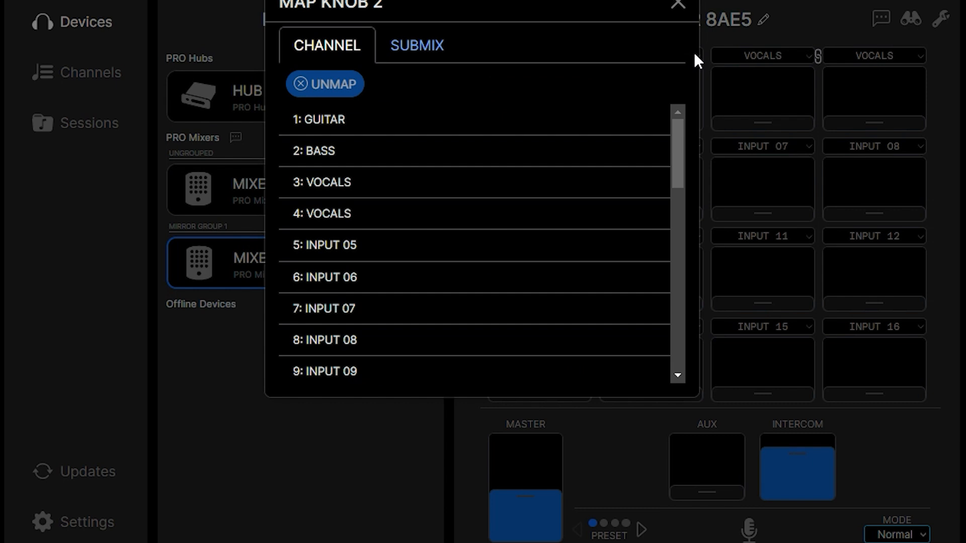
left_click(419, 51)
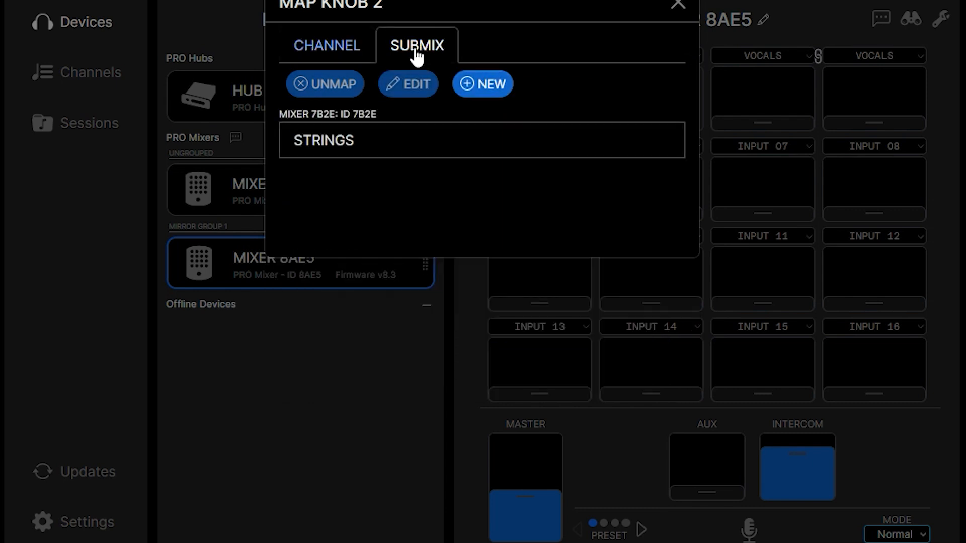
left_click(338, 151)
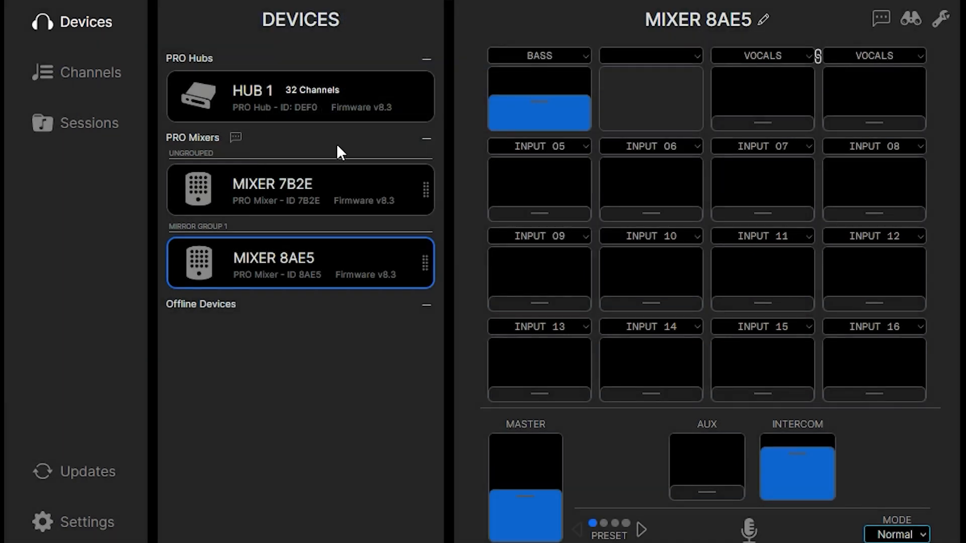